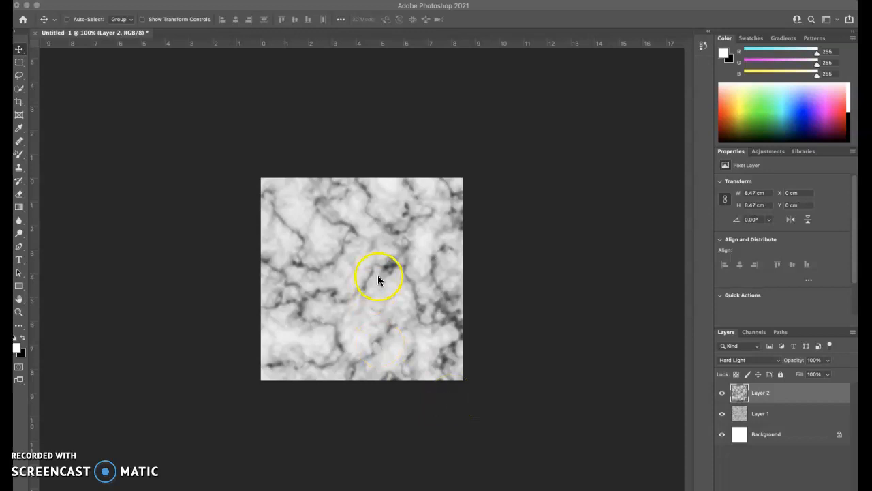
Close the marble document without saving and create a new document 800 by 800 pixels at 240 pixels/inch with a white background.
click(36, 34)
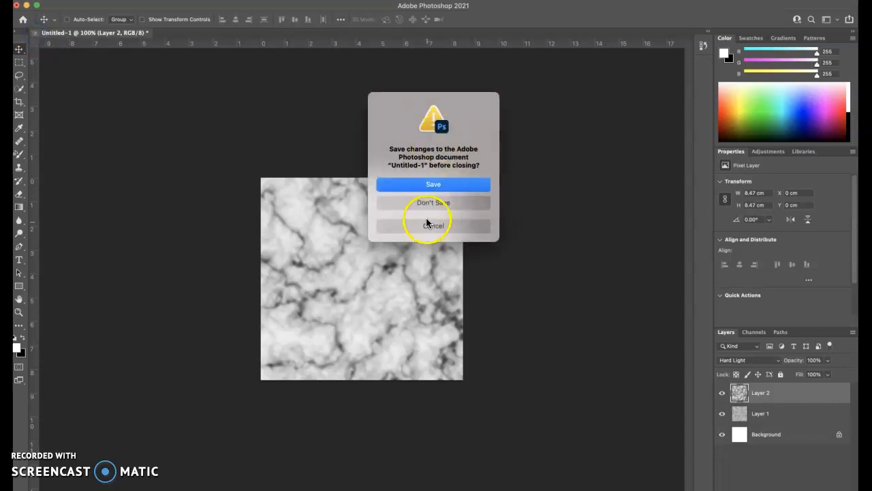
click(431, 204)
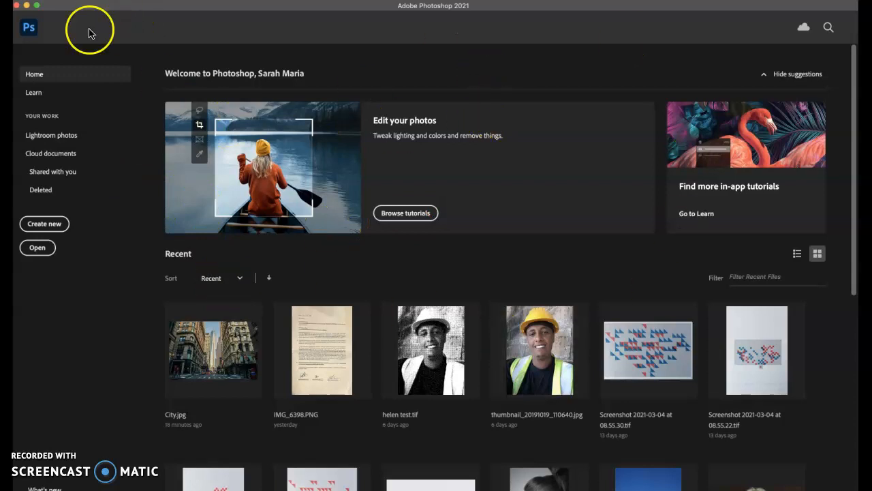
click(46, 225)
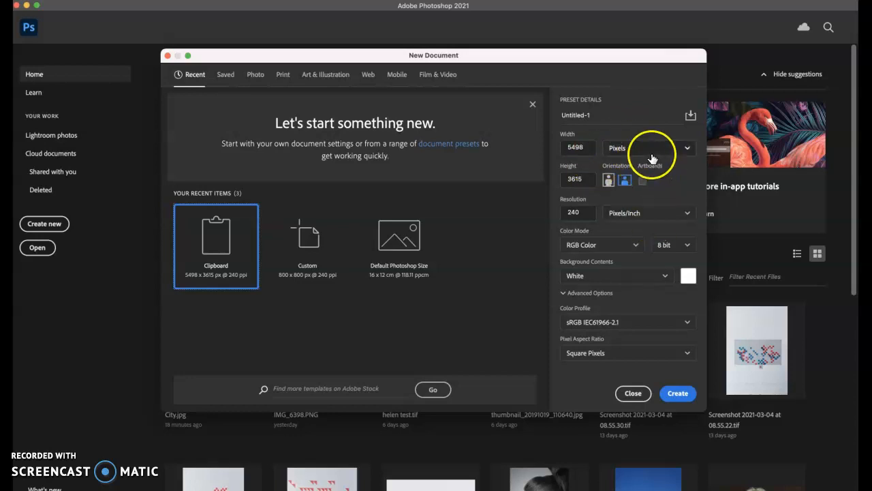
drag(586, 146, 549, 144)
text(800)
drag(587, 179, 543, 179)
text(800)
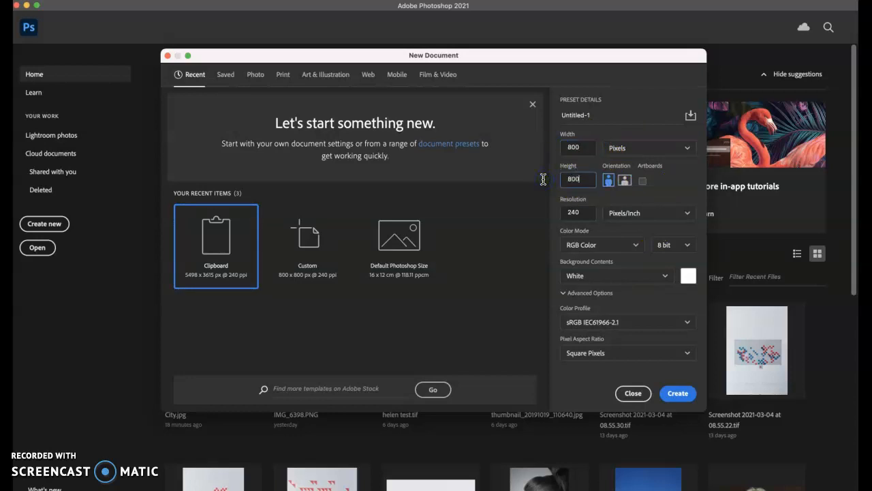
click(687, 394)
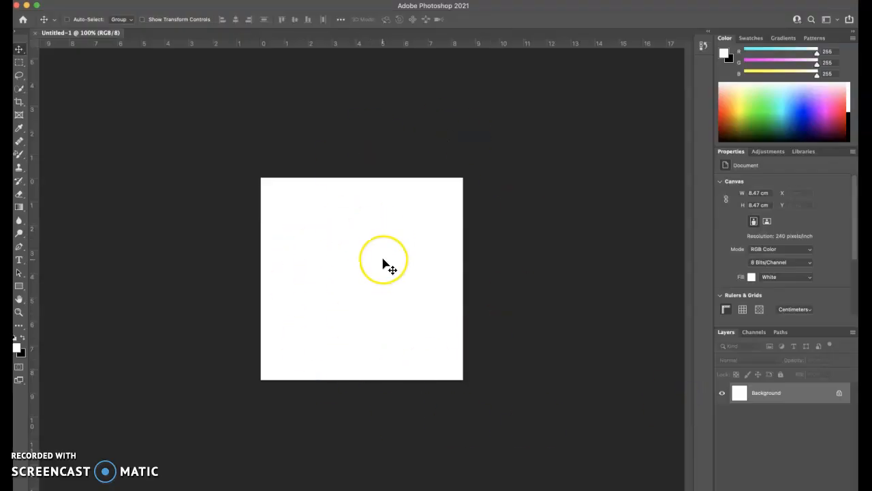
Add a new empty layer above the Background layer.
scroll(383, 264, up, 3)
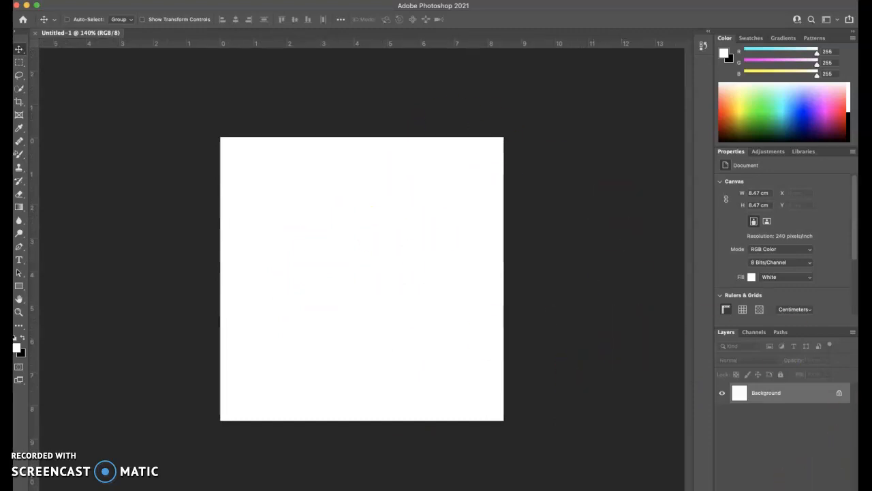
mouse_move(799, 485)
click(808, 487)
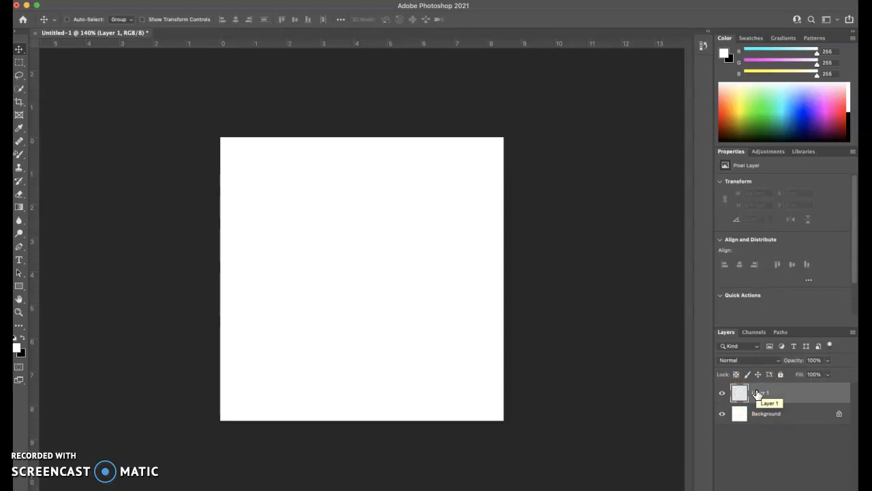
mouse_move(758, 393)
mouse_down()
mouse_move(738, 402)
mouse_move(623, 318)
mouse_move(470, 281)
mouse_move(328, 111)
mouse_move(329, 79)
mouse_move(306, 23)
mouse_up()
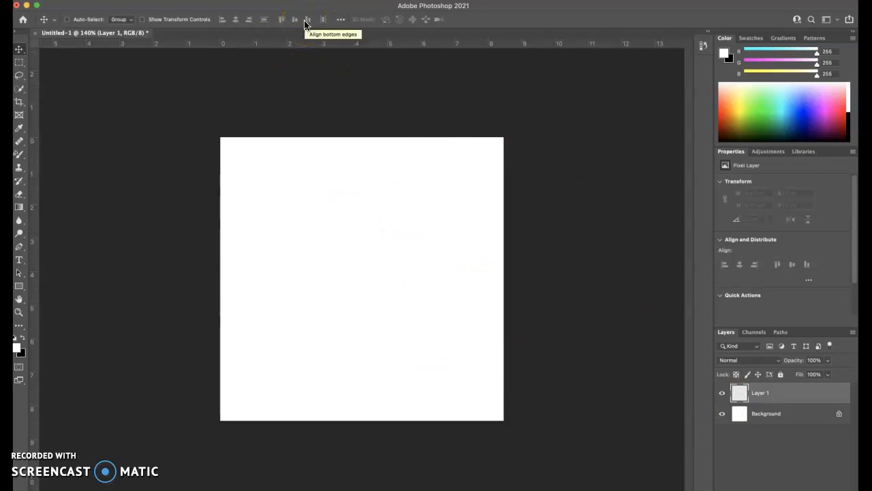
Try rendering the Clouds filter on Layer 1 with white and black, and remove the result.
click(238, 0)
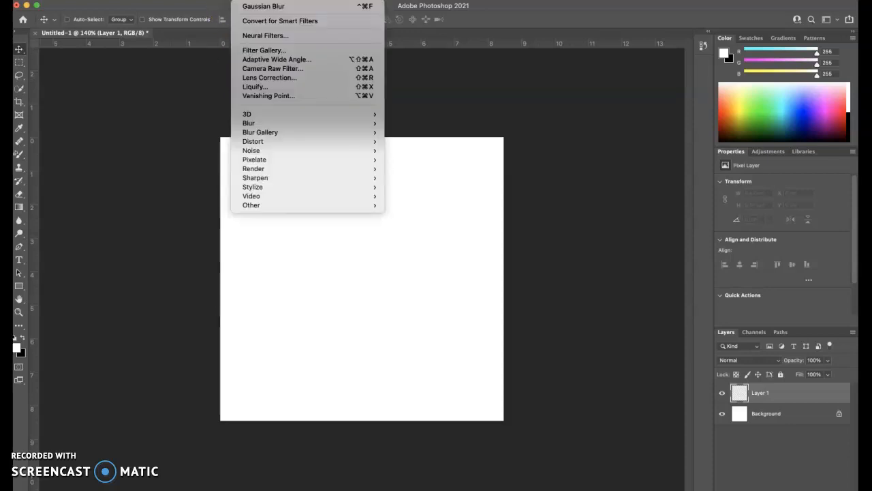
mouse_move(255, 141)
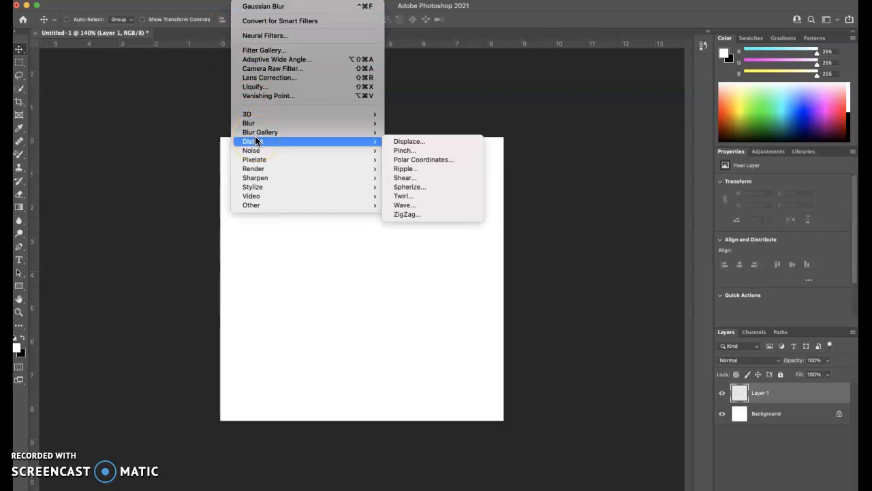
mouse_move(285, 117)
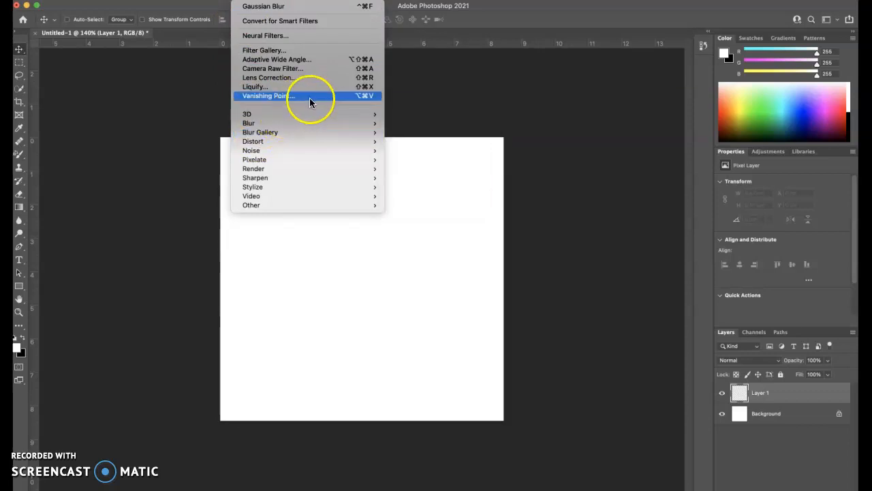
mouse_move(296, 175)
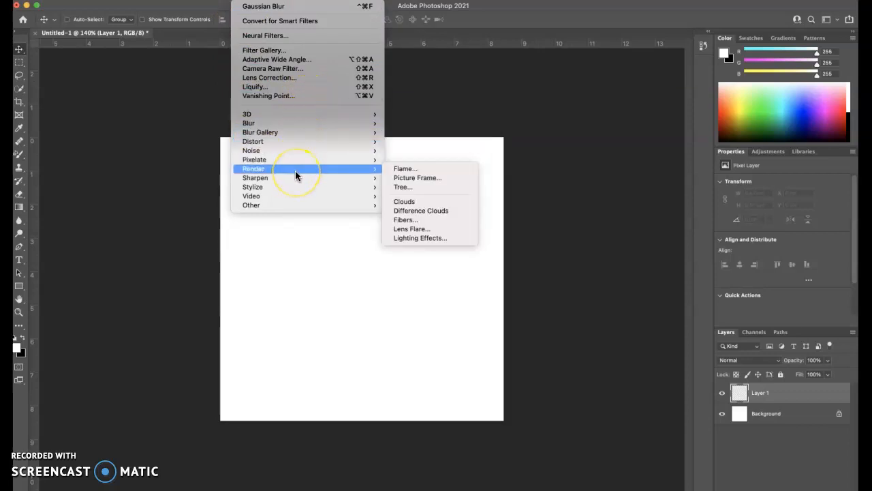
click(405, 203)
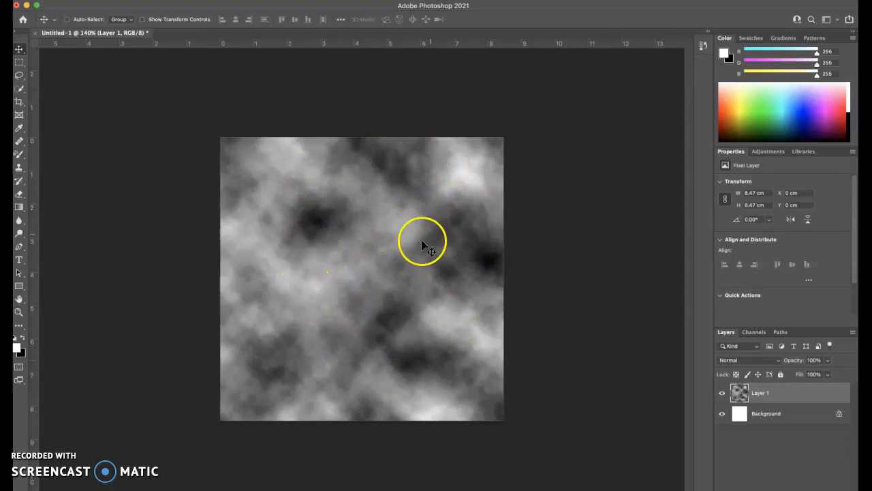
key(BackSpace)
Set the foreground colour to green (RGB 74, 210, 42) and the background colour to purple.
click(17, 349)
drag(322, 198, 380, 128)
click(561, 62)
click(521, 101)
click(23, 355)
drag(332, 205, 361, 154)
click(525, 99)
Try rendering Clouds on Layer 1 in green and purple, and undo the filter.
click(298, 3)
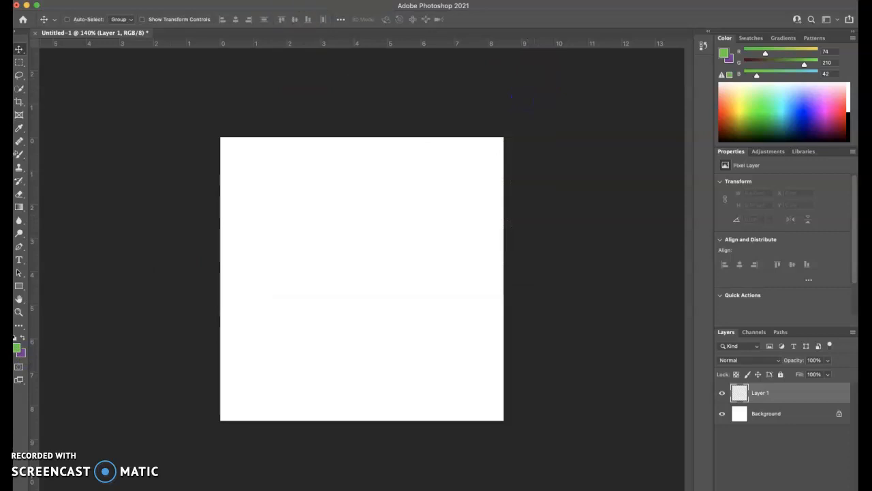
click(252, 150)
click(317, 7)
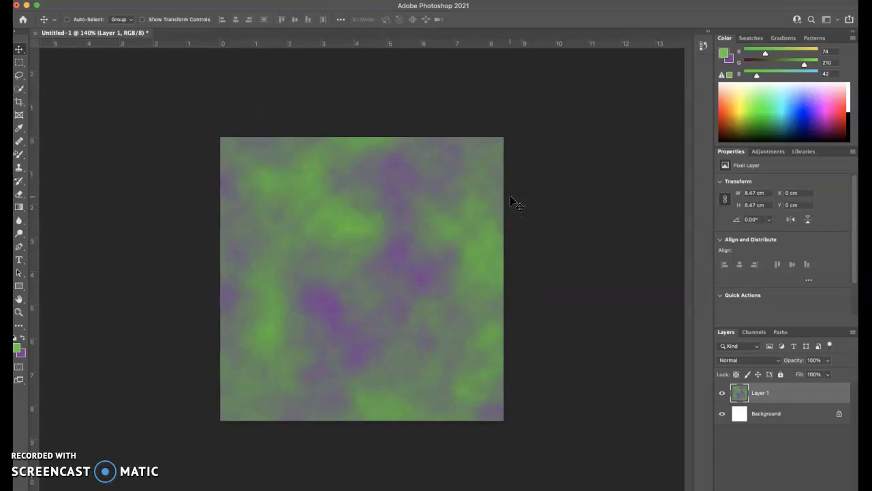
key(ctrl+z)
Set the foreground colour to white and the background colour to black (000000).
mouse_move(231, 220)
mouse_down()
mouse_move(55, 339)
mouse_move(20, 349)
mouse_up()
click(21, 349)
drag(306, 171, 256, 89)
click(508, 102)
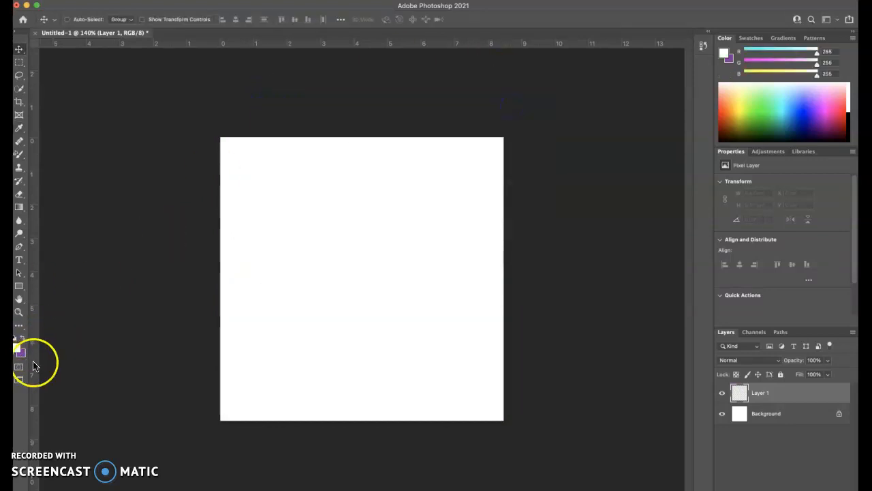
click(23, 355)
drag(331, 159, 263, 244)
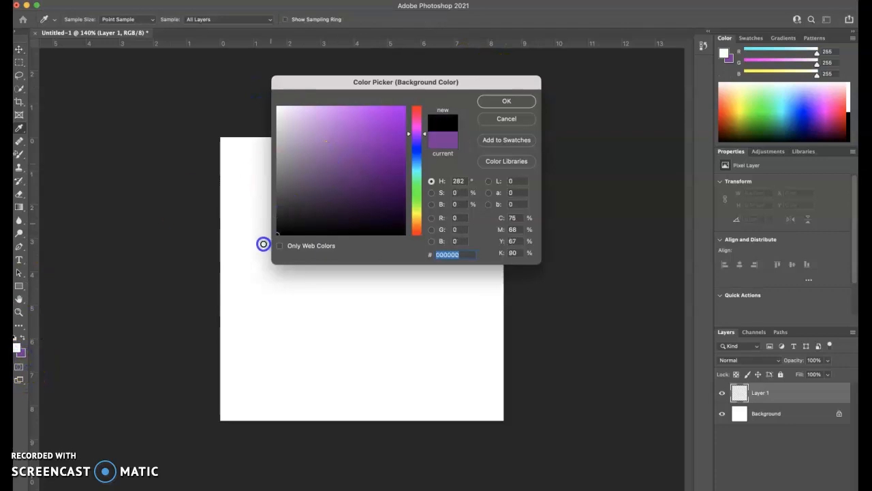
click(517, 103)
Render the Clouds filter on Layer 1 using white and black.
click(245, 0)
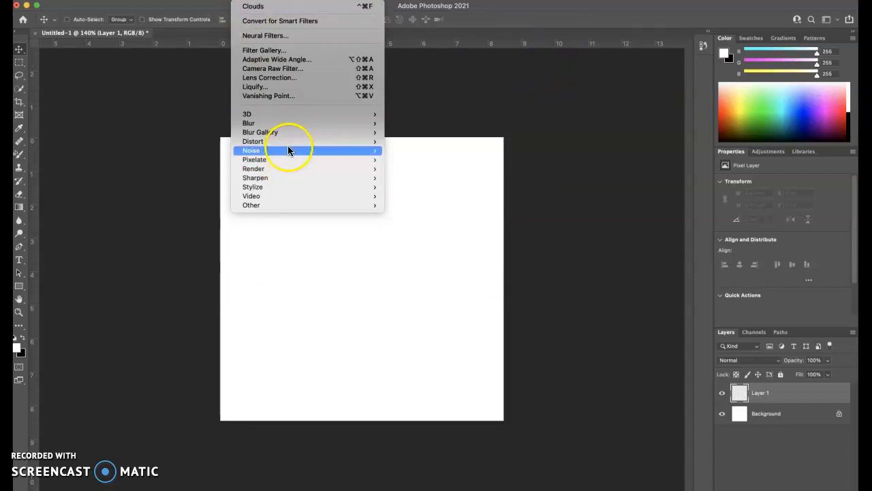
mouse_move(293, 169)
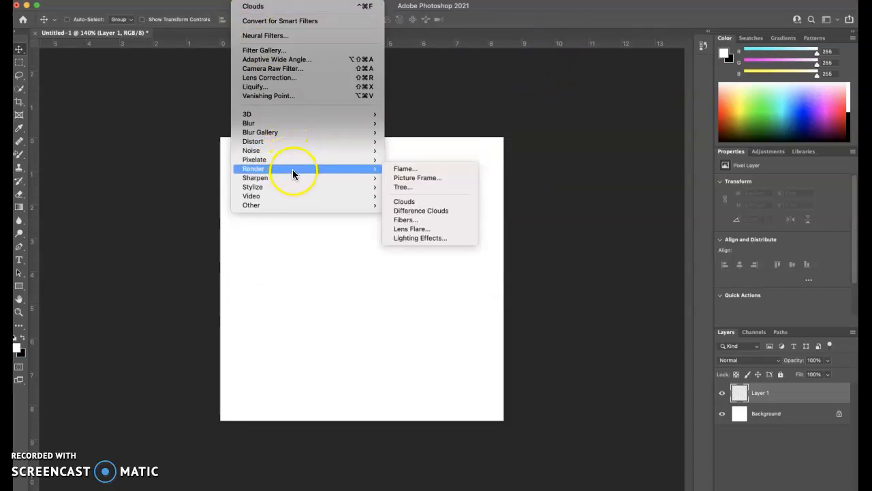
click(419, 202)
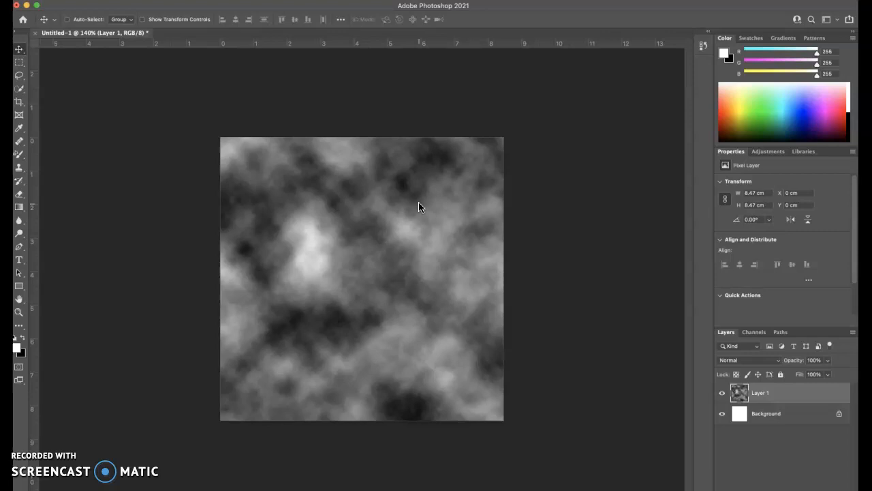
Apply the Find Edges stylize filter to the clouds on Layer 1.
click(245, 0)
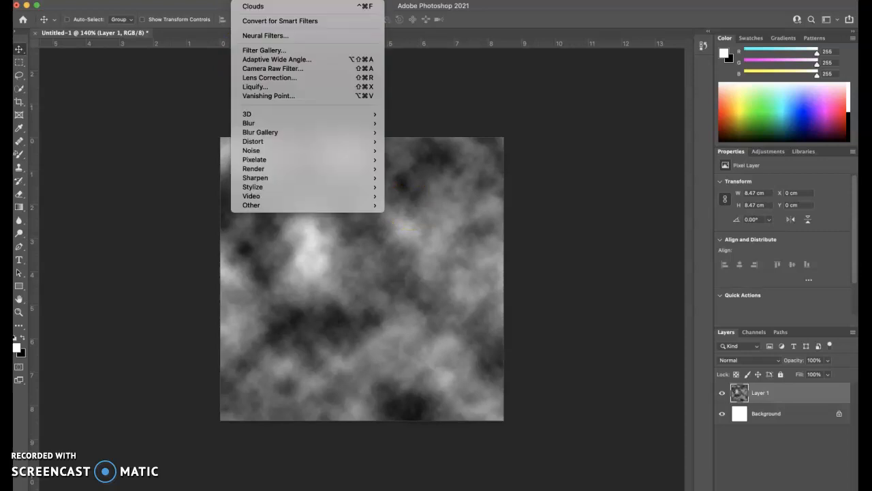
mouse_move(253, 151)
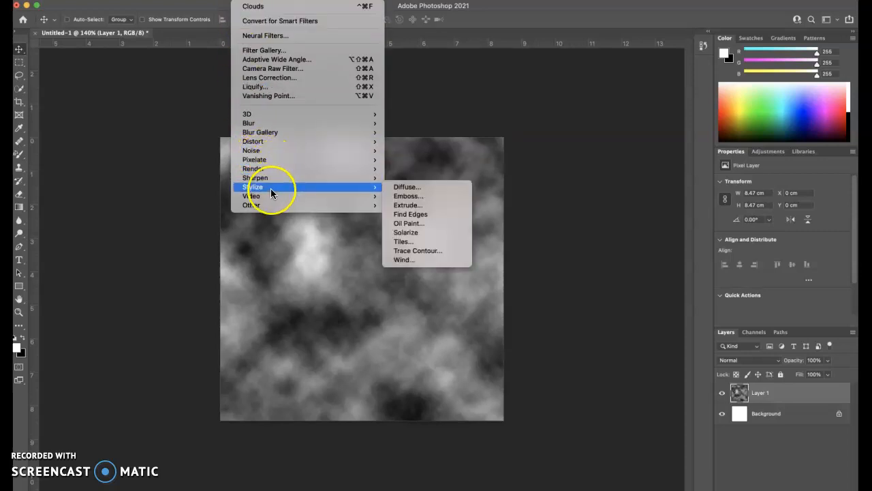
mouse_move(384, 189)
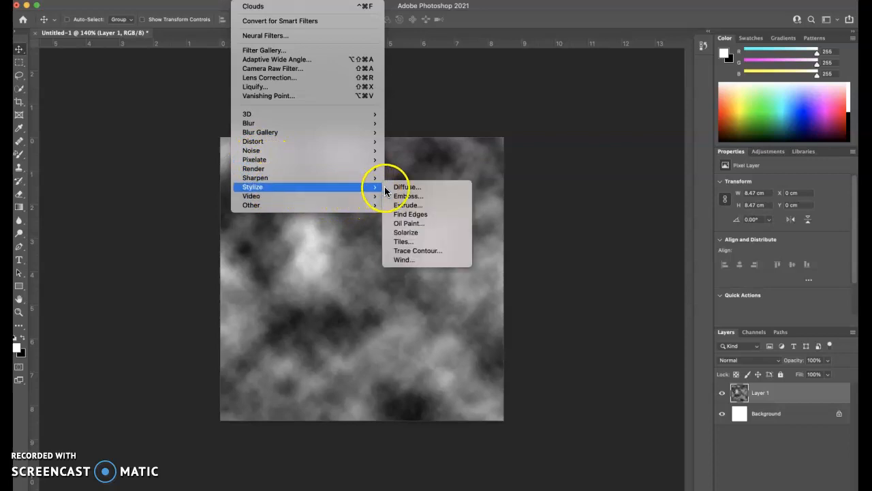
click(414, 212)
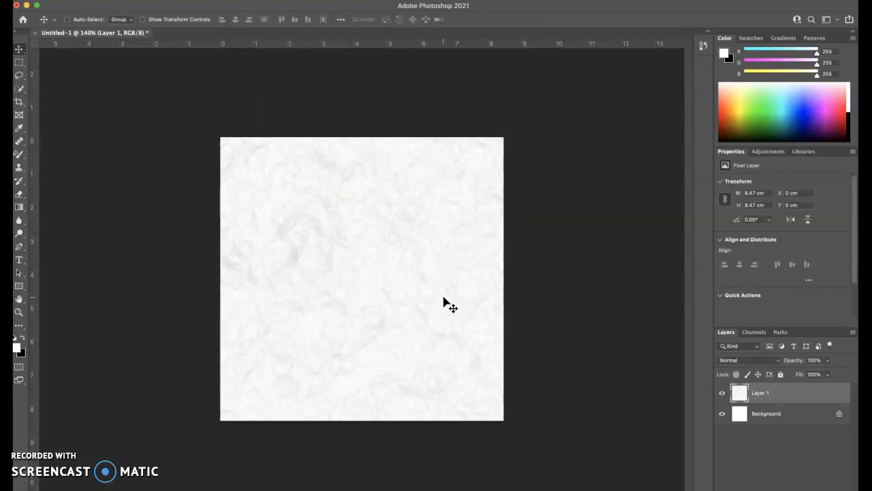
mouse_move(384, 285)
mouse_down()
mouse_move(382, 311)
mouse_move(392, 290)
mouse_up()
Darken the edge texture on Layer 1 with a Levels adjustment, setting the midtone input level to 0.09.
click(140, 1)
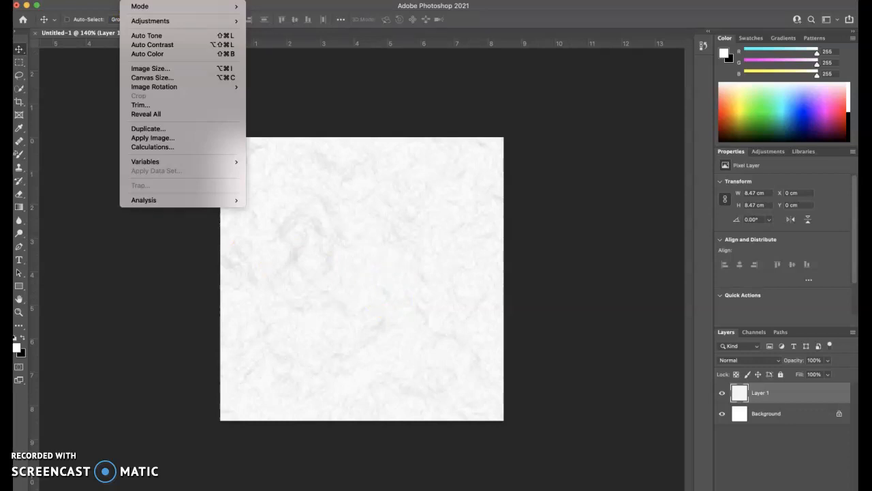
mouse_move(149, 20)
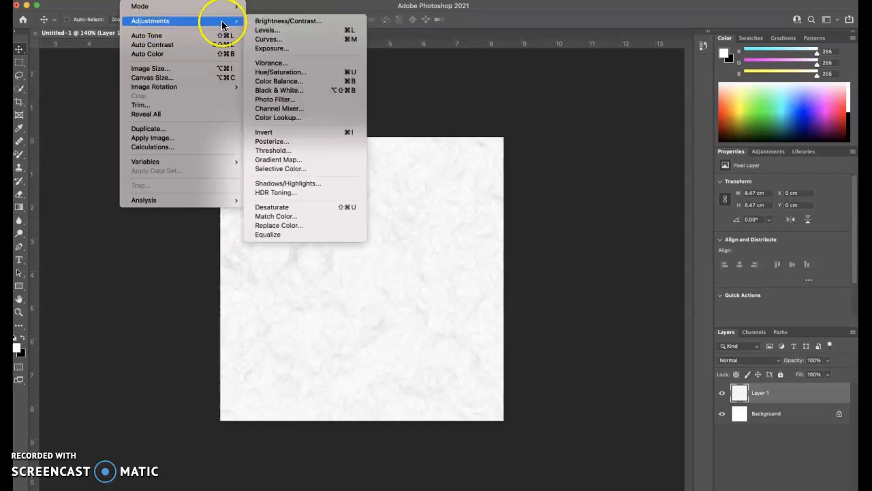
click(261, 30)
drag(184, 88, 209, 55)
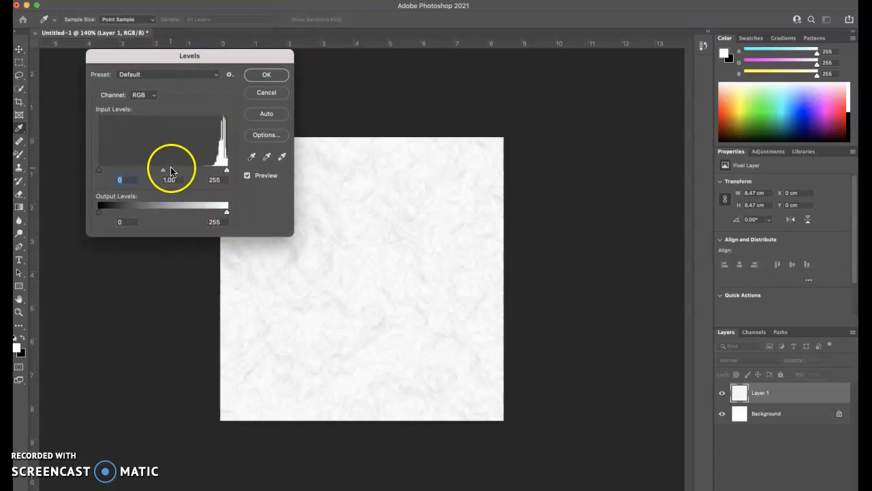
drag(166, 171, 218, 175)
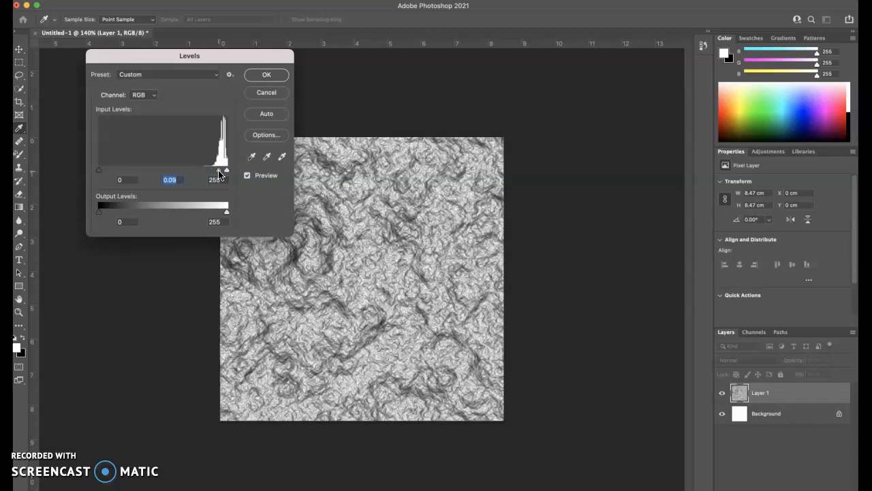
click(248, 175)
click(248, 175)
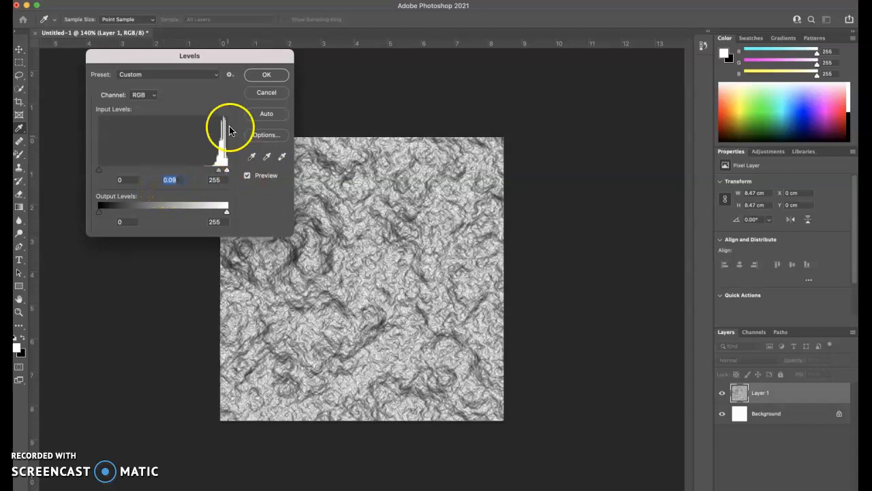
click(273, 76)
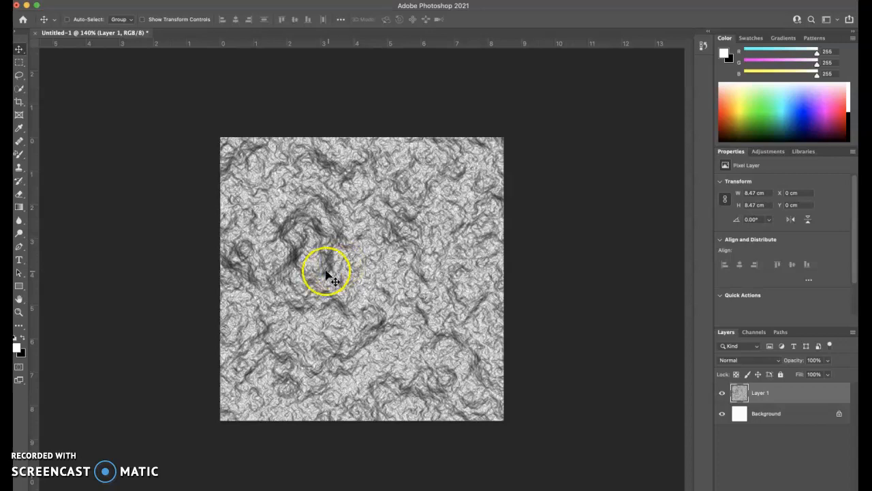
Apply a Gaussian Blur with a radius of 5.0 pixels to the texture on Layer 1.
click(242, 1)
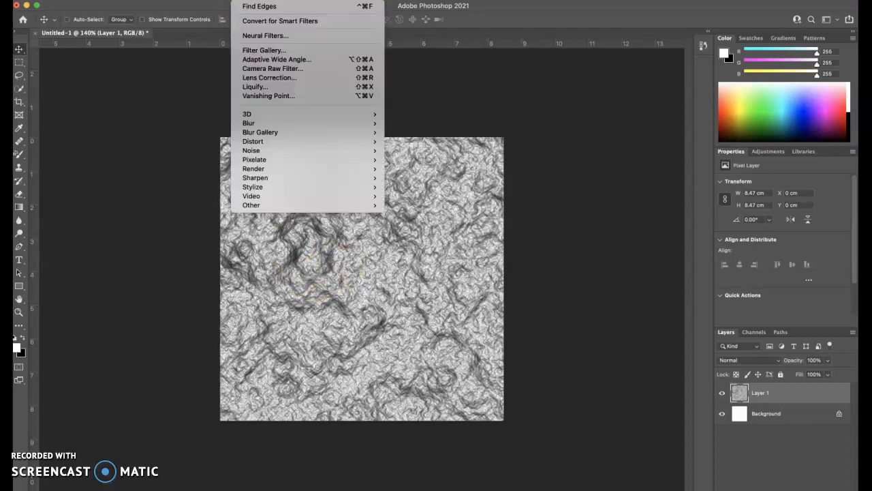
mouse_move(266, 127)
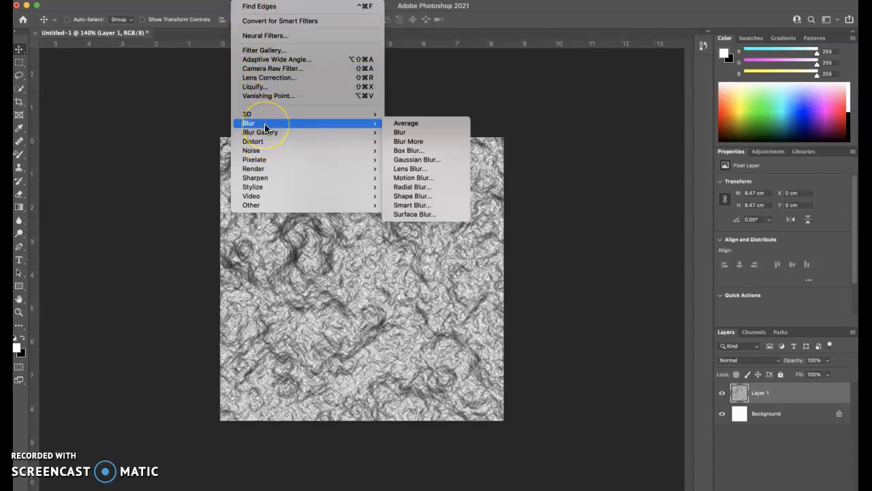
mouse_move(371, 124)
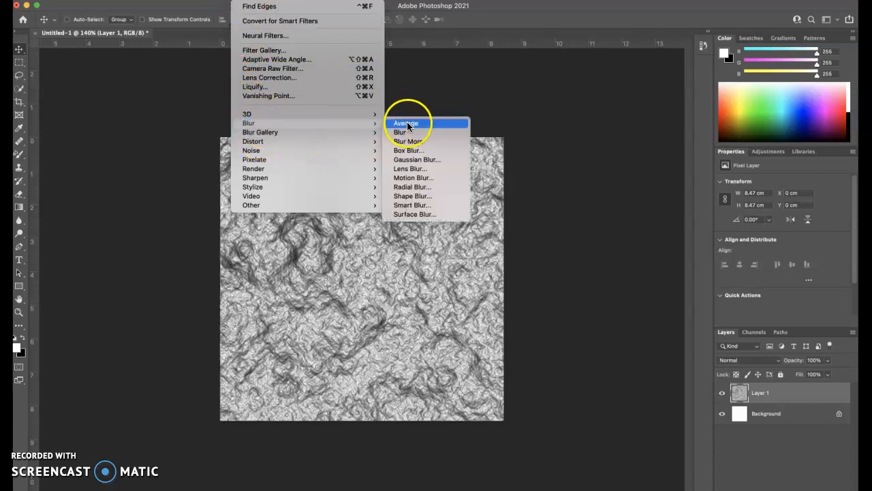
click(415, 159)
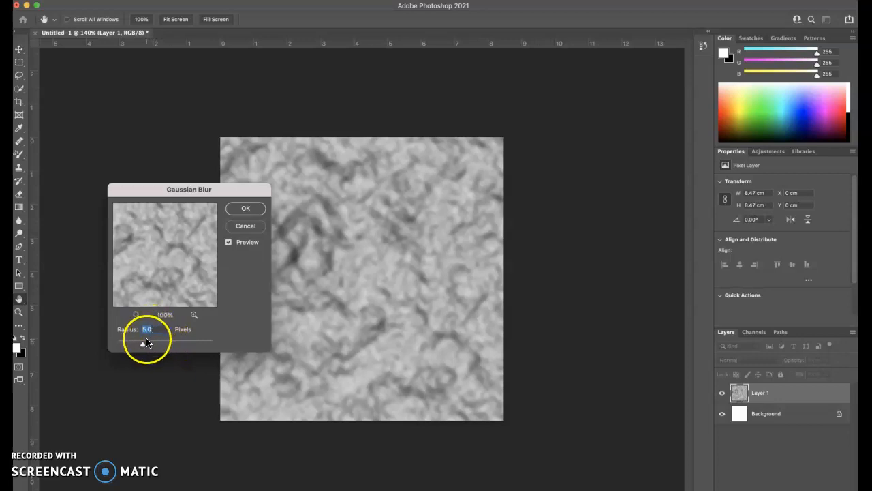
click(239, 208)
click(230, 243)
click(230, 243)
click(247, 210)
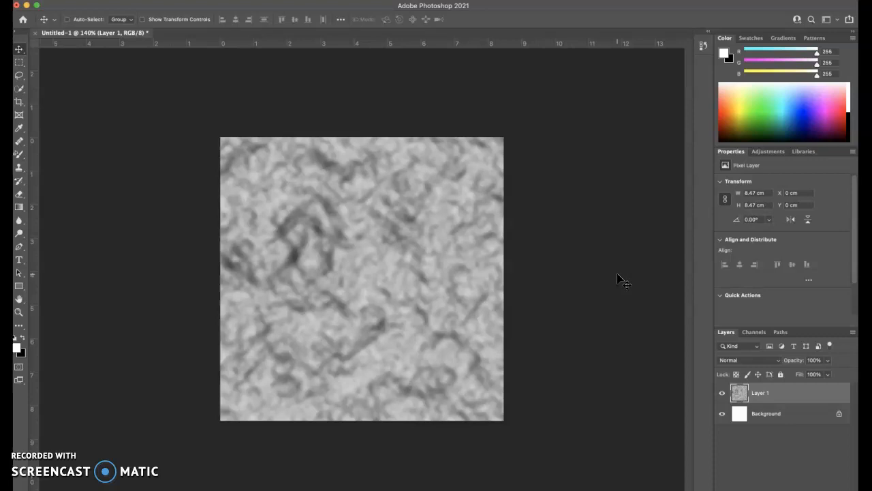
Add a new layer above Layer 1 and render the Clouds filter on it.
click(817, 486)
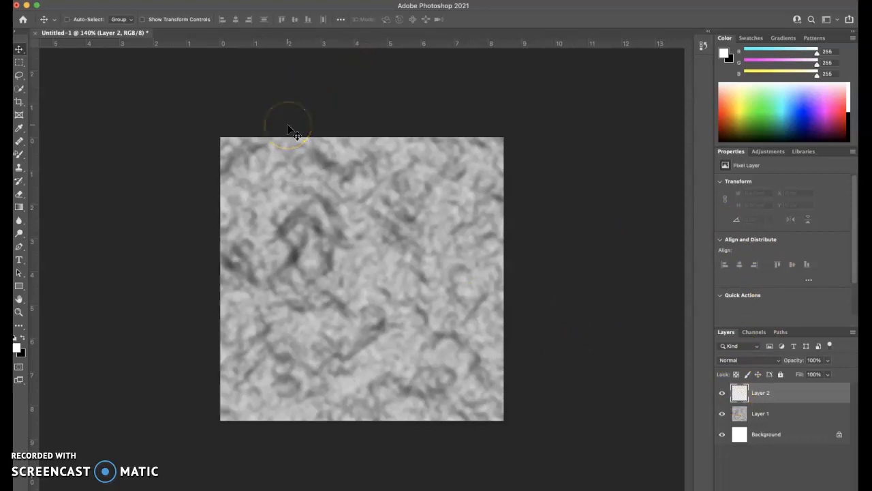
click(244, 6)
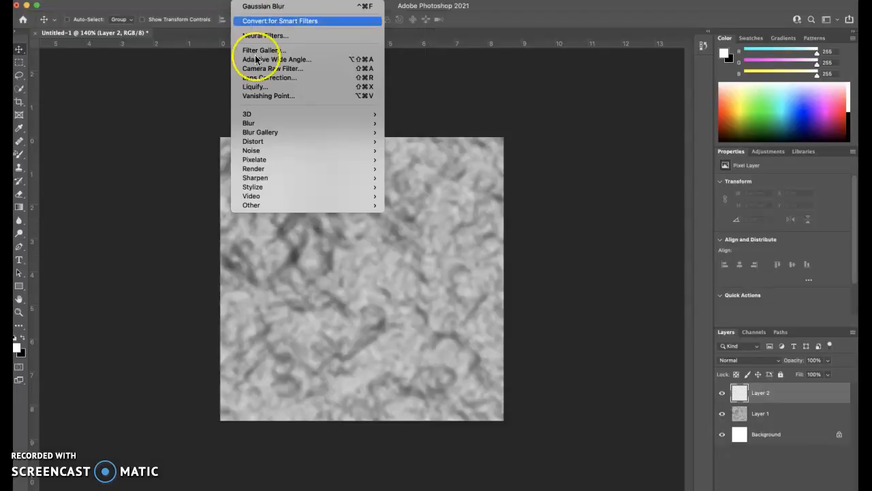
mouse_move(264, 153)
mouse_move(264, 168)
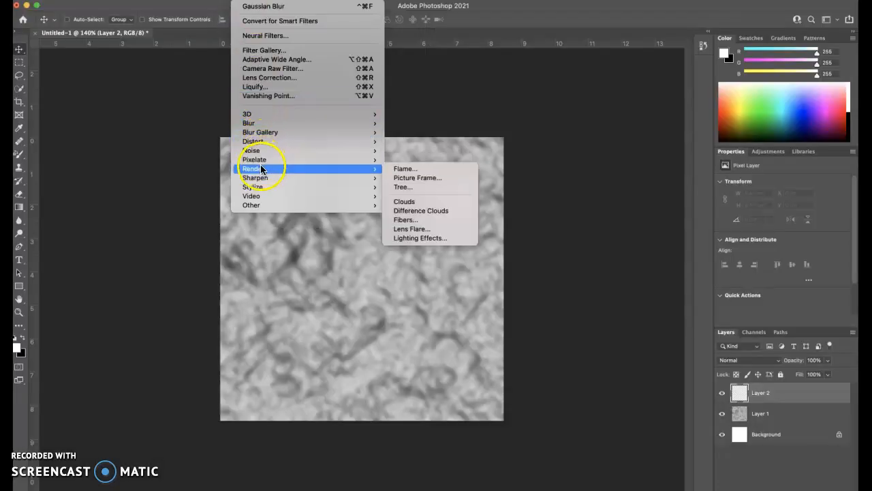
click(419, 203)
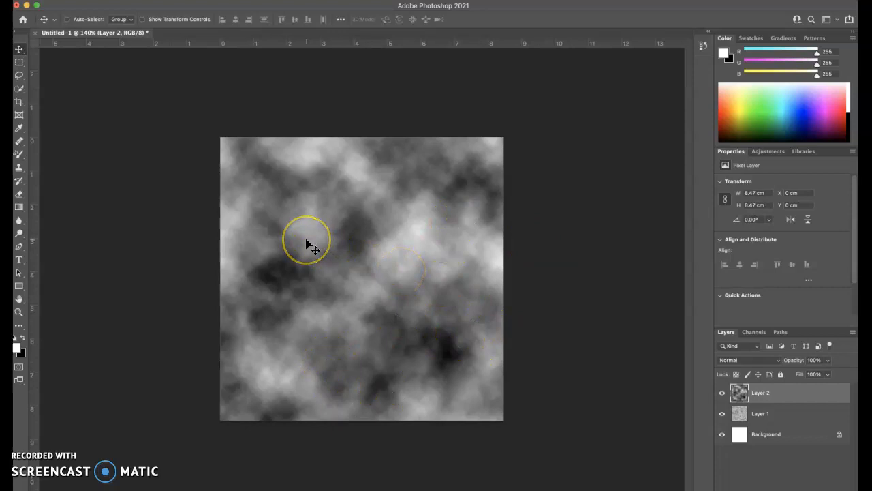
Apply the Difference Clouds render filter to the clouds on Layer 2.
click(253, 0)
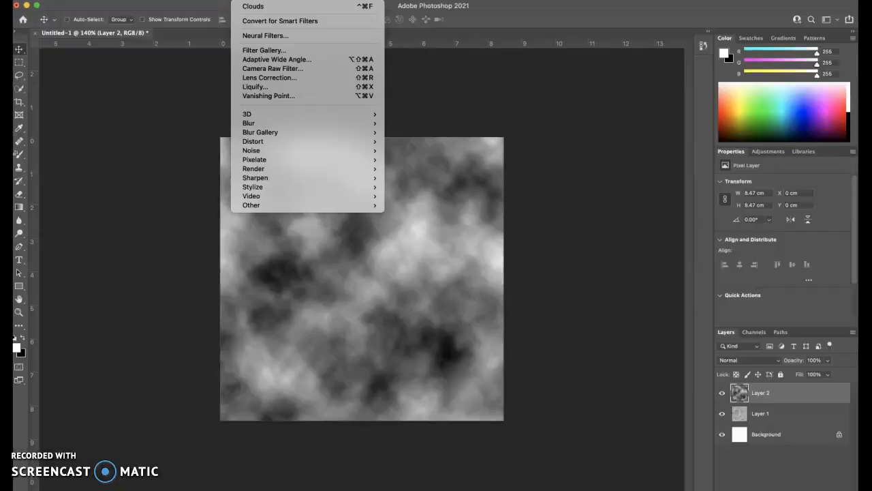
mouse_move(280, 168)
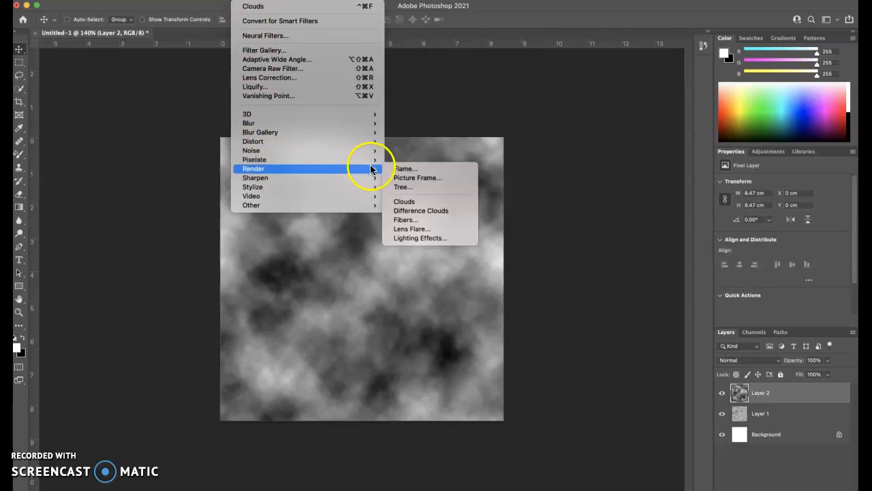
click(411, 211)
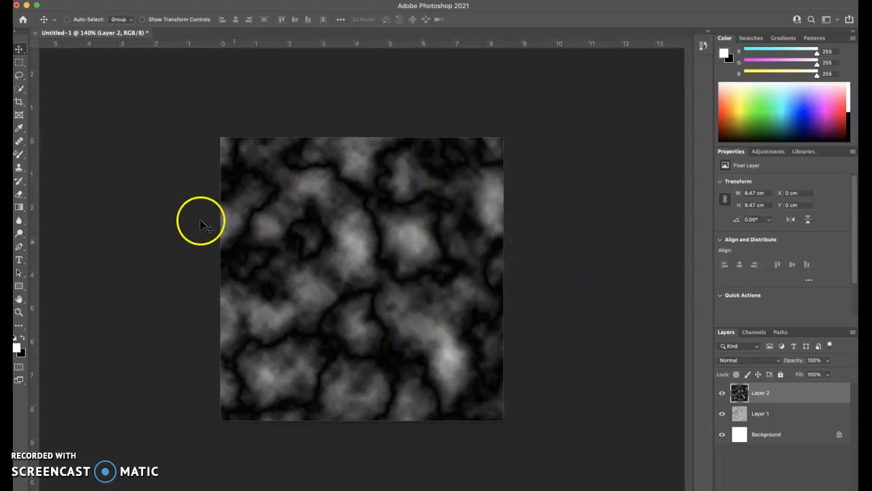
Brighten Layer 2 with a Levels adjustment, setting the midtone input level to 5.65 so only thin dark veins remain.
click(145, 7)
mouse_move(140, 21)
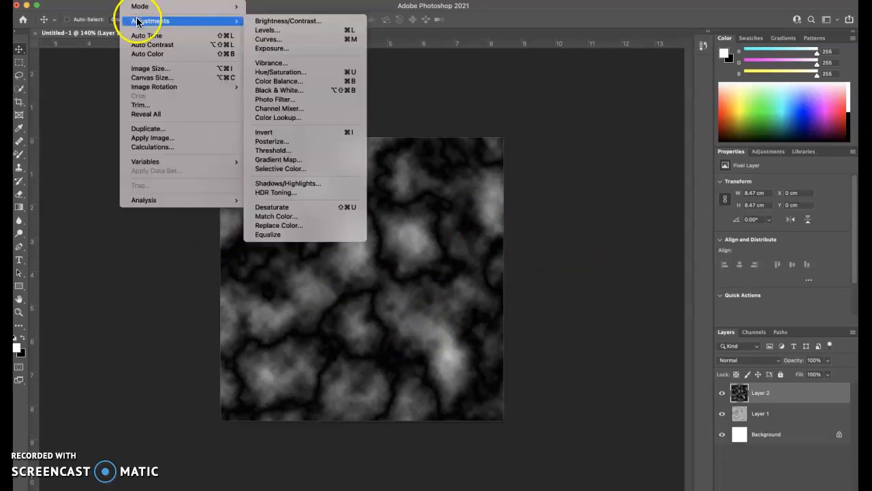
click(255, 30)
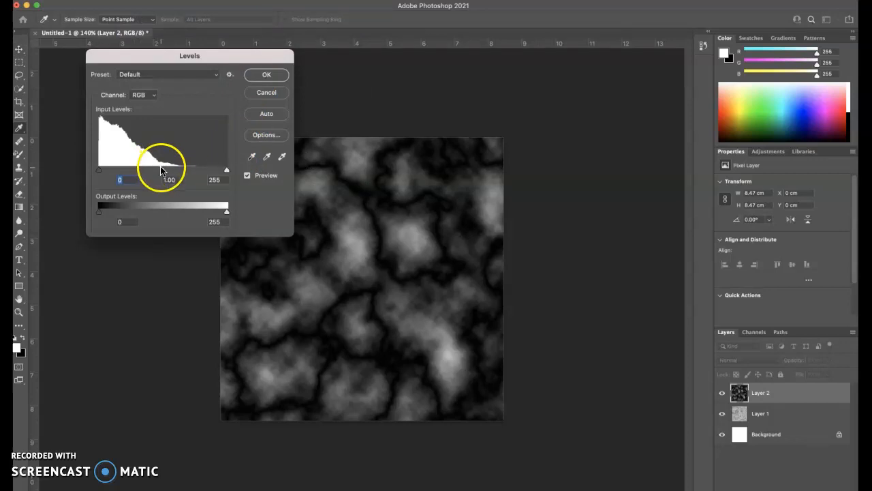
drag(165, 169, 102, 171)
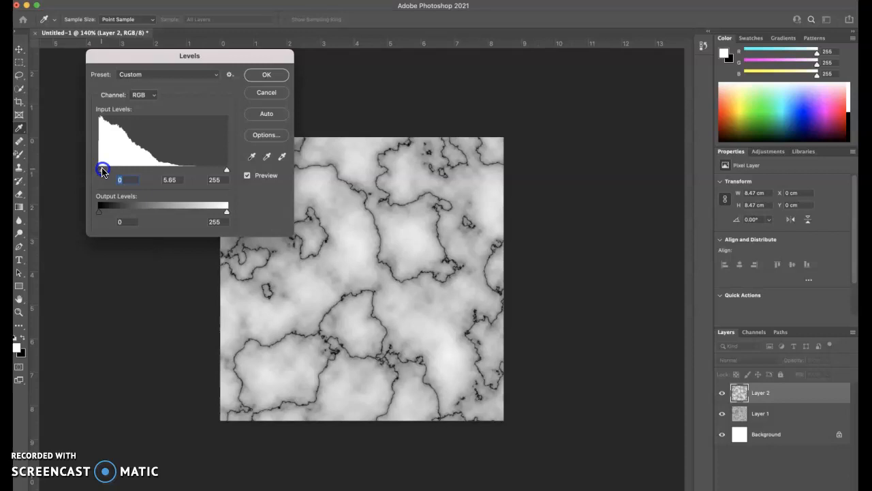
click(169, 180)
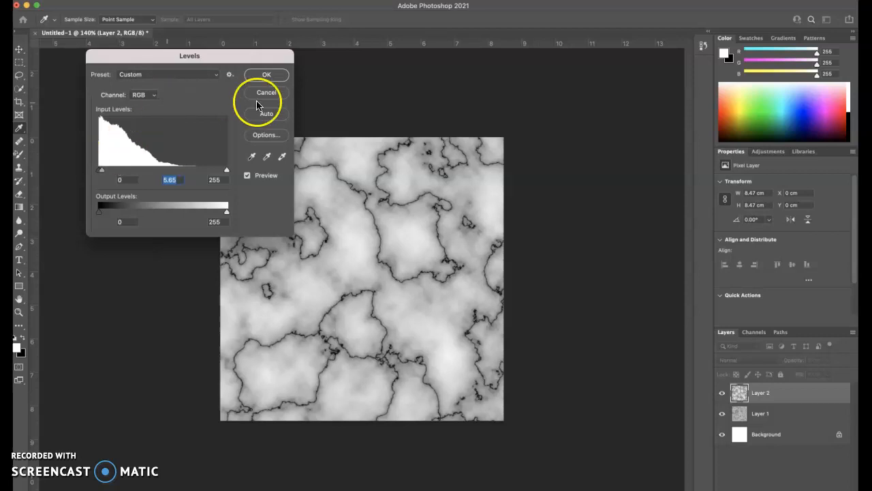
click(280, 75)
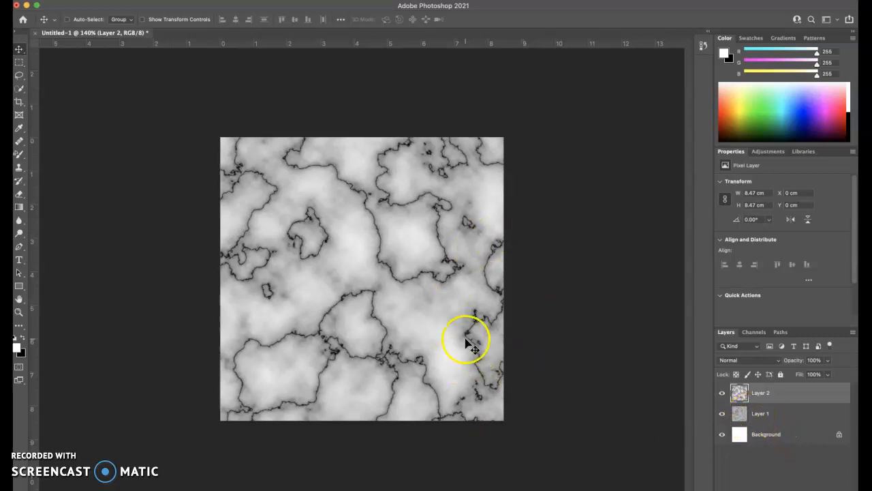
Set Layer 2's blend mode to Hard Light and soften its veins with a Gaussian Blur of 2.0 pixels radius.
click(736, 360)
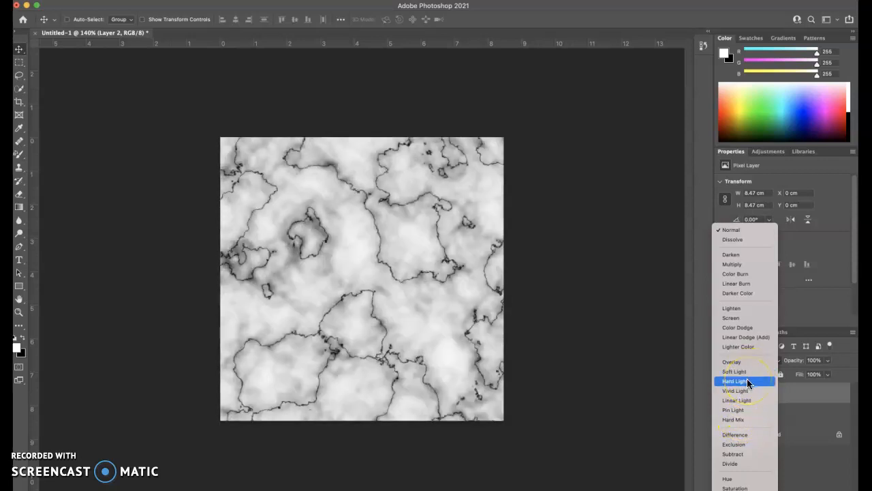
click(746, 380)
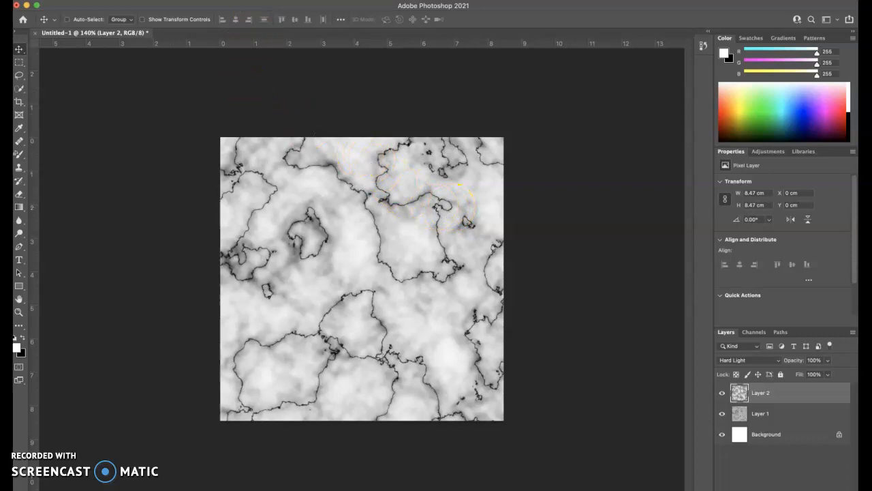
click(247, 2)
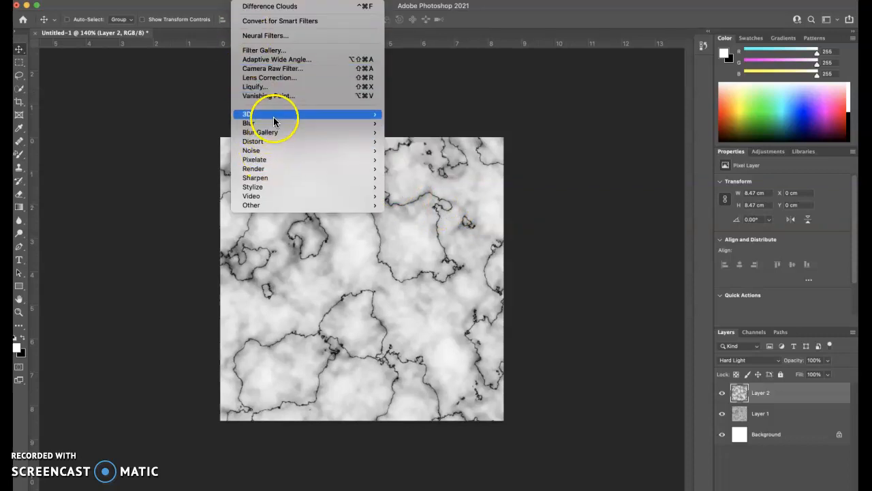
mouse_move(273, 123)
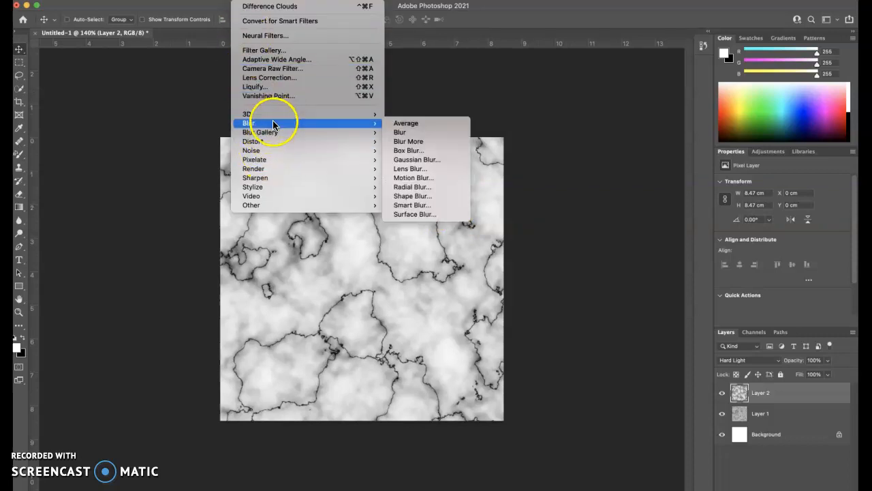
click(408, 159)
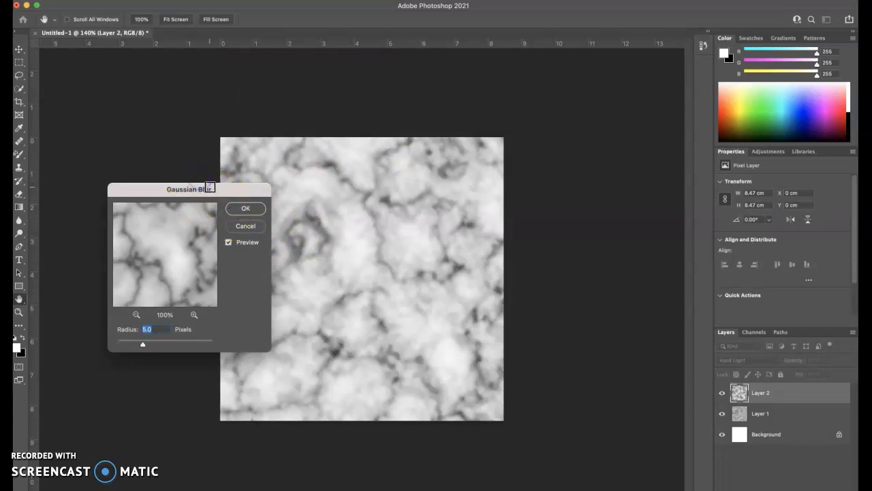
drag(210, 188, 161, 144)
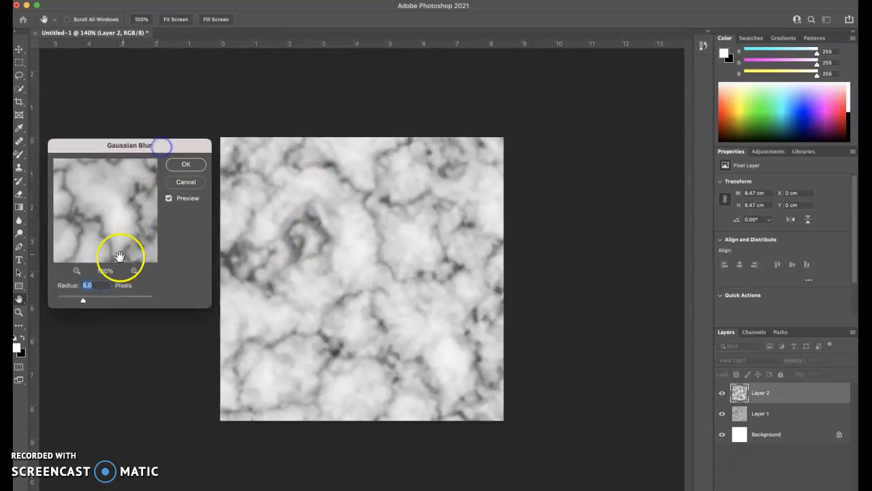
drag(83, 300, 68, 301)
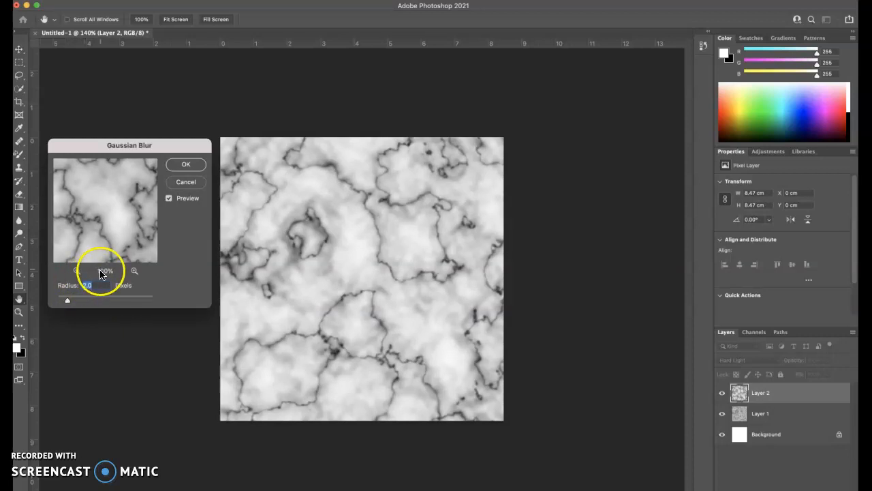
click(190, 166)
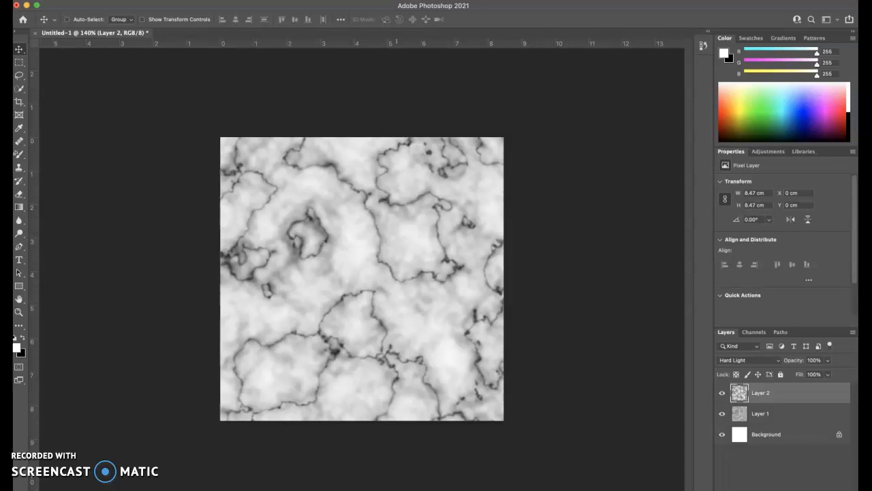
click(496, 334)
drag(426, 389, 315, 422)
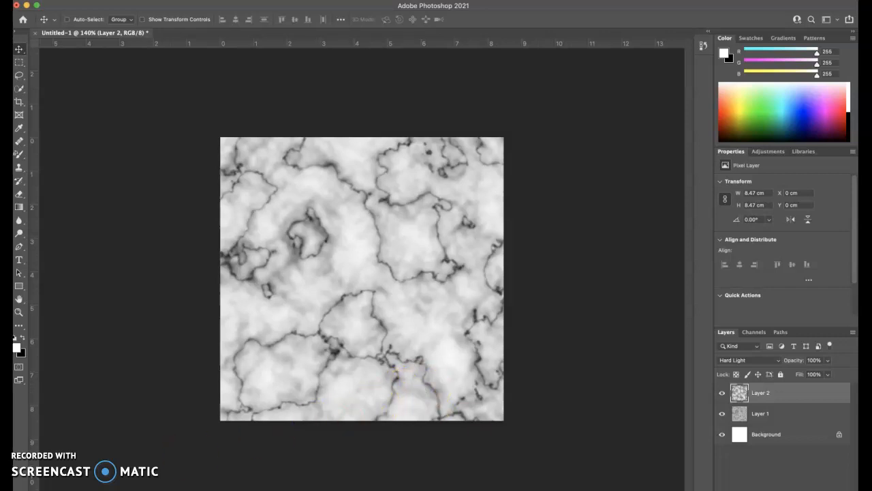